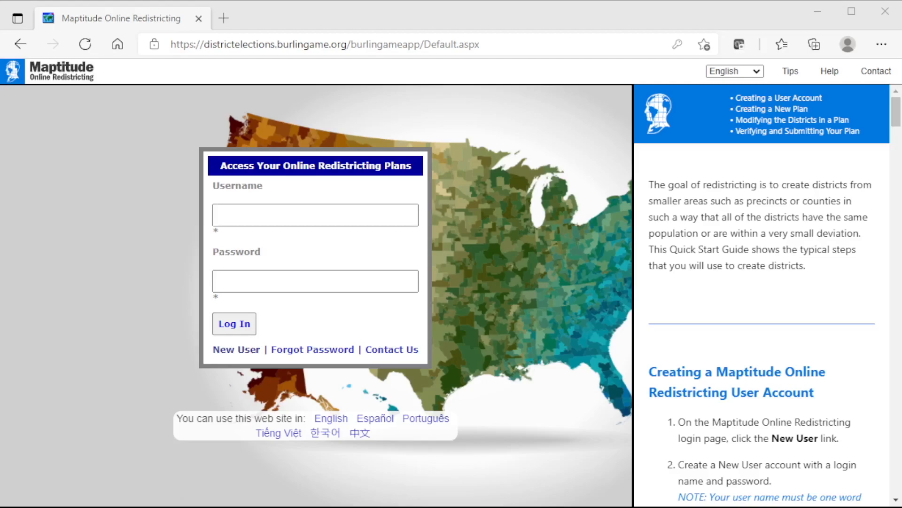
Close the quick start guide and review the fields of the new-user registration form before returning to the login page
click(829, 71)
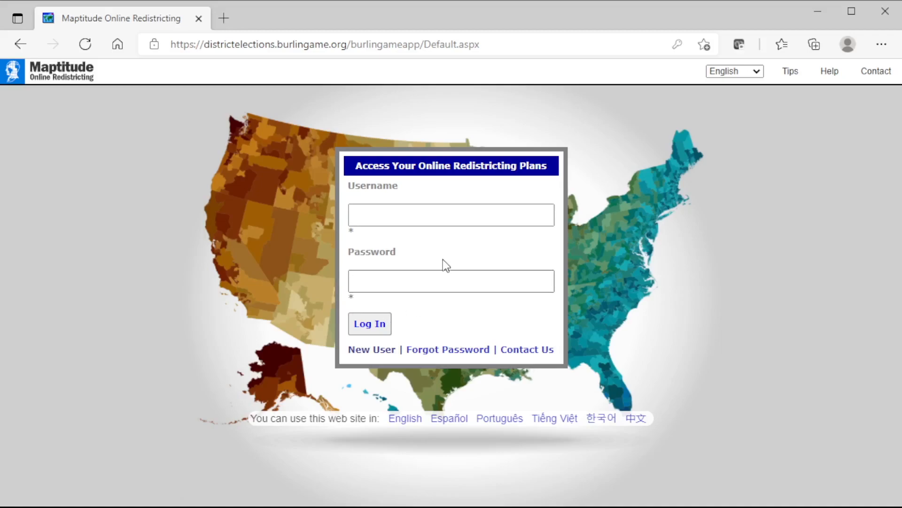
click(380, 354)
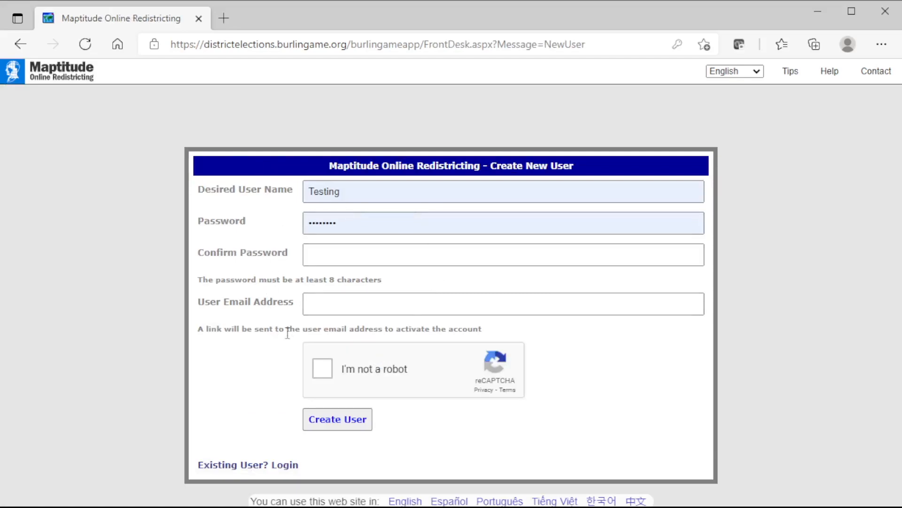
drag(371, 199, 267, 197)
click(635, 220)
click(652, 254)
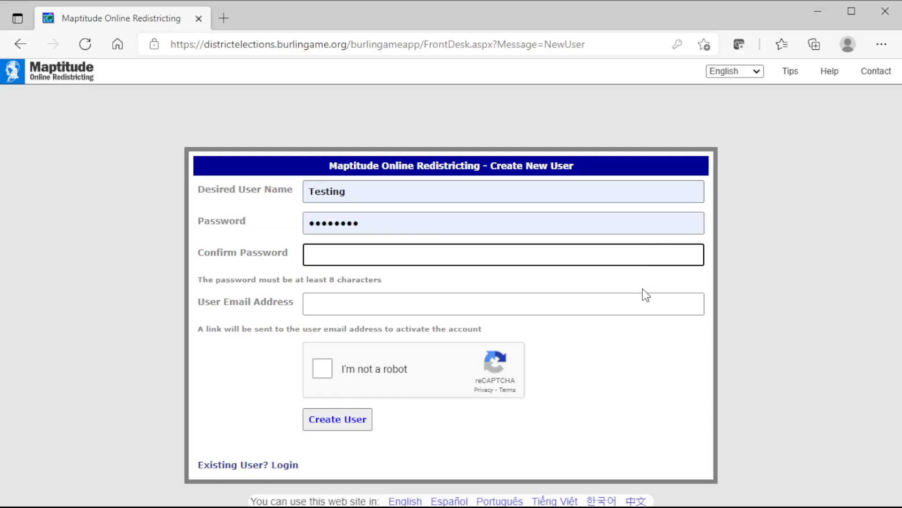
click(644, 307)
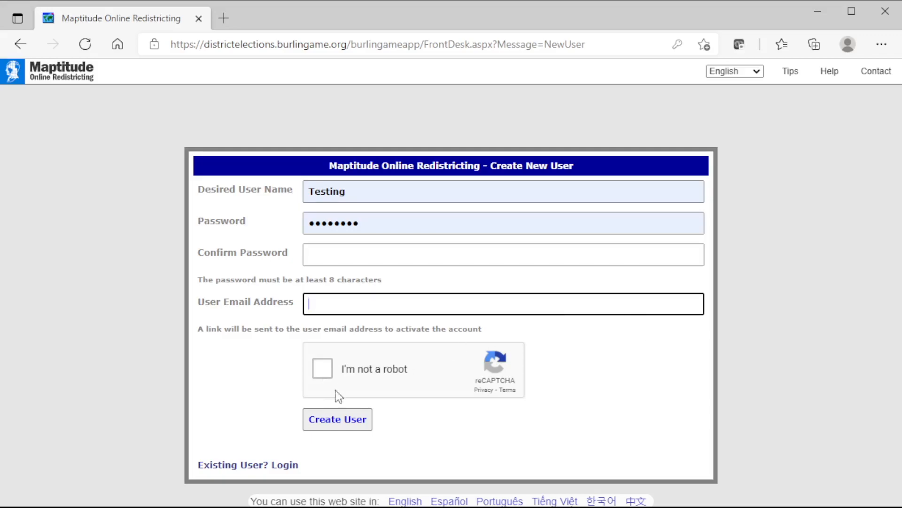
click(16, 46)
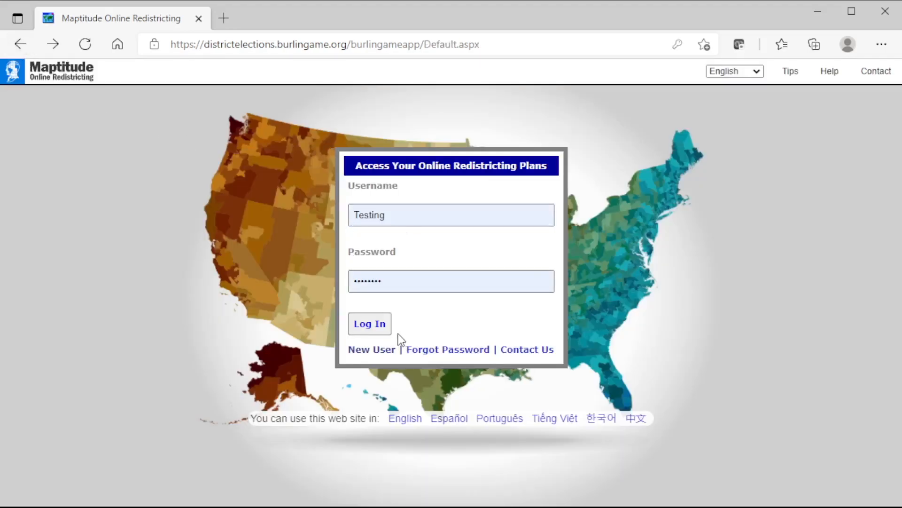
Log in with the prefilled credentials and choose the initial Burlingame plan as the starting point for a new plan
click(369, 327)
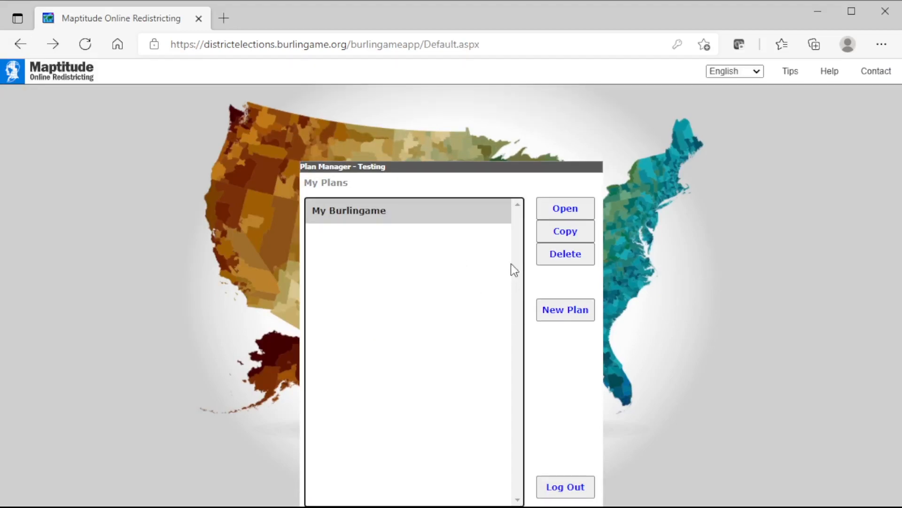
click(567, 314)
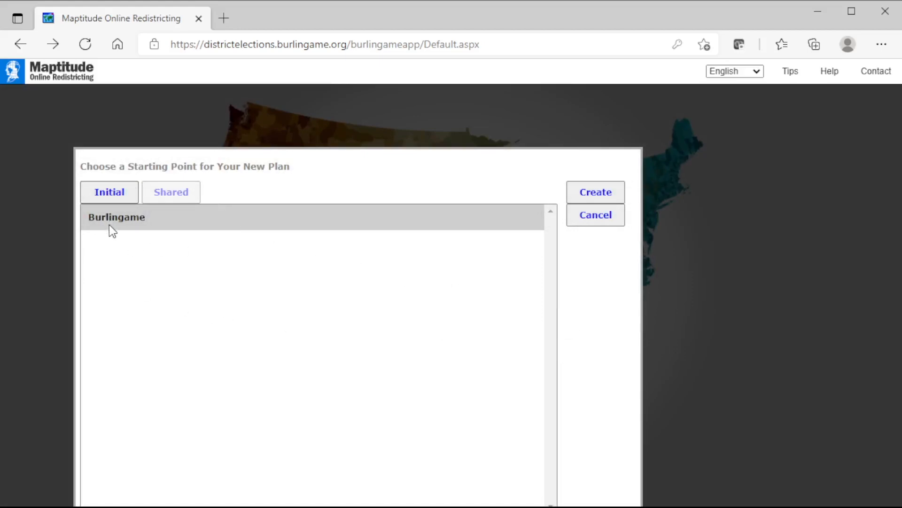
click(177, 199)
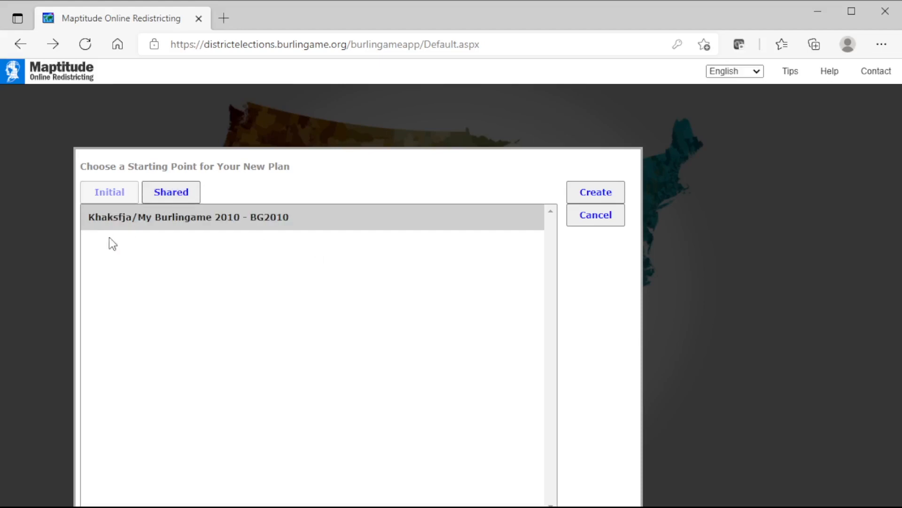
click(110, 196)
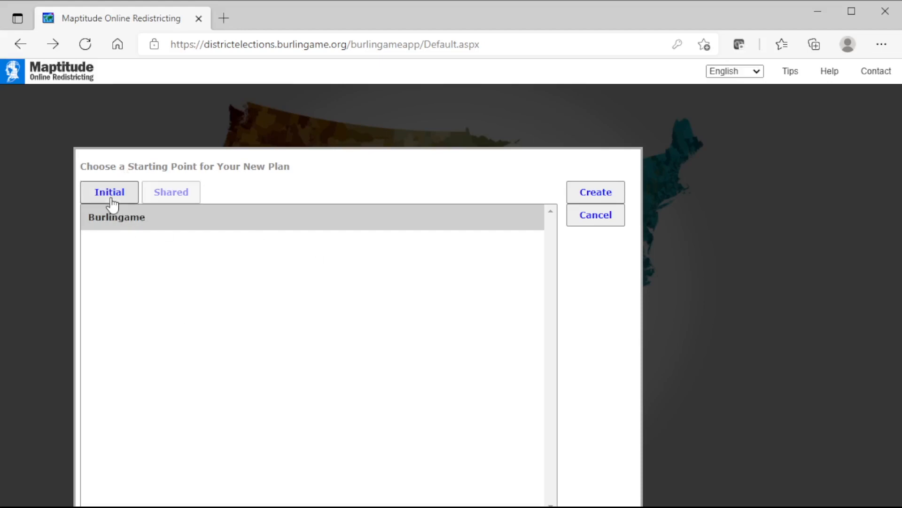
Create the new plan under the name Today Burlingame
click(593, 197)
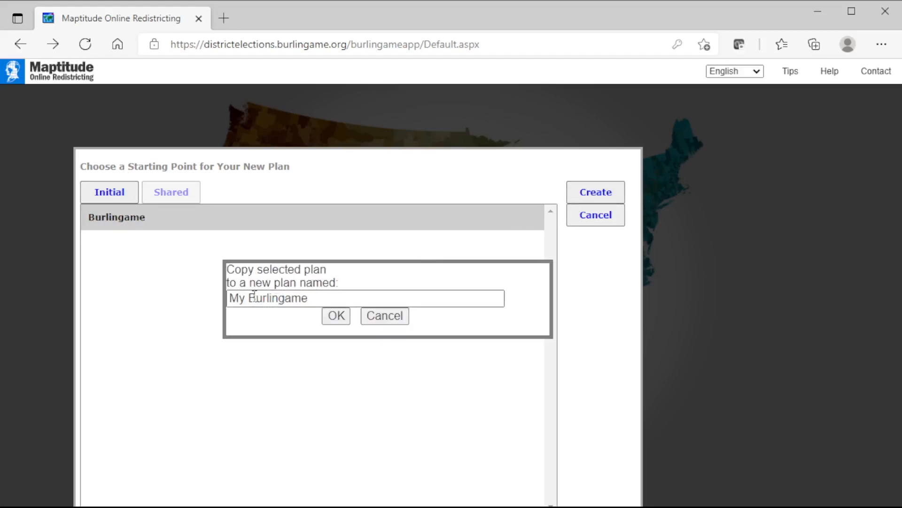
drag(253, 294, 177, 302)
text(Today)
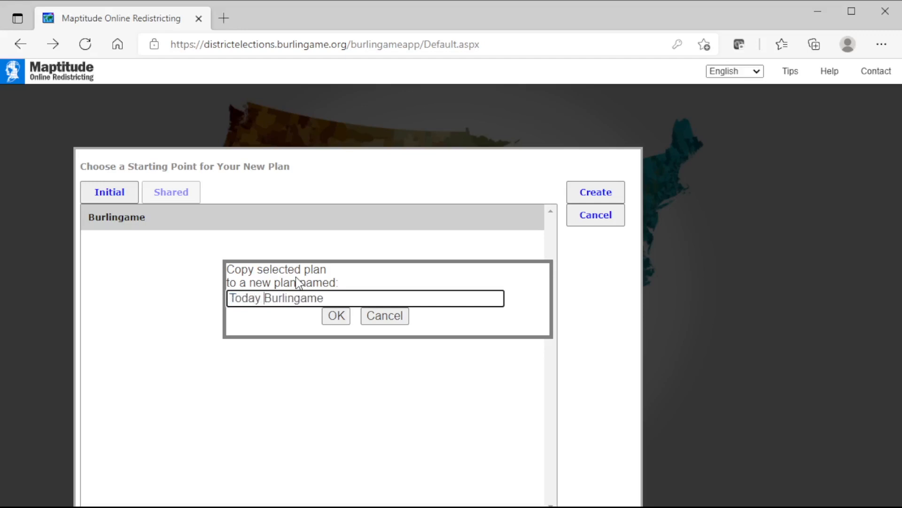
click(325, 324)
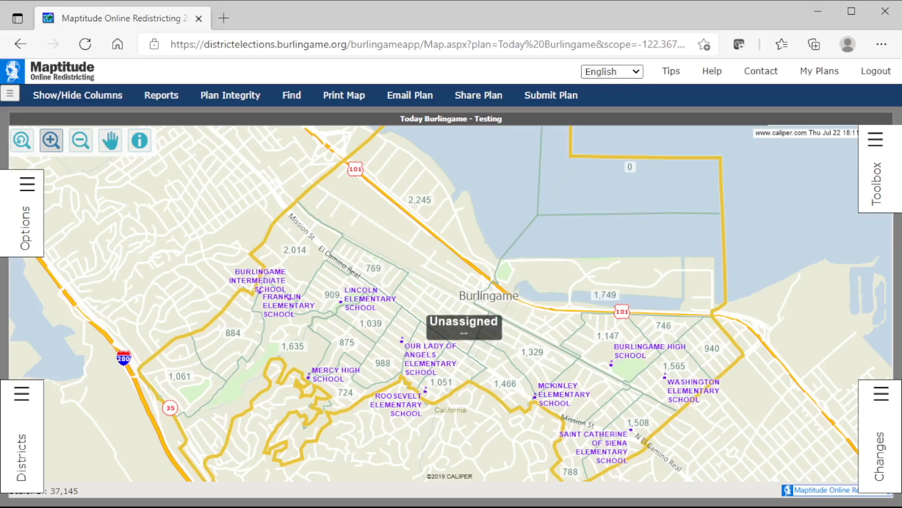
Review the redistricting tools, the pending changes and the district statistics of the plan
click(883, 144)
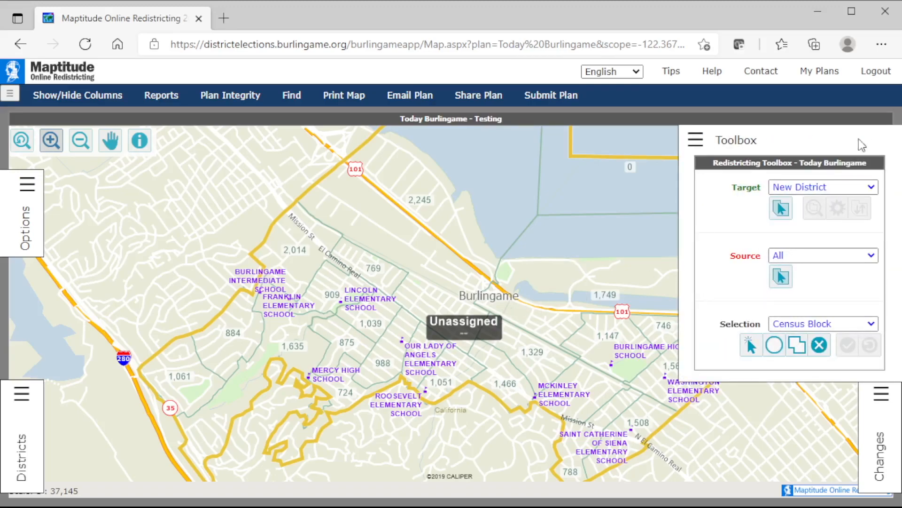
click(696, 139)
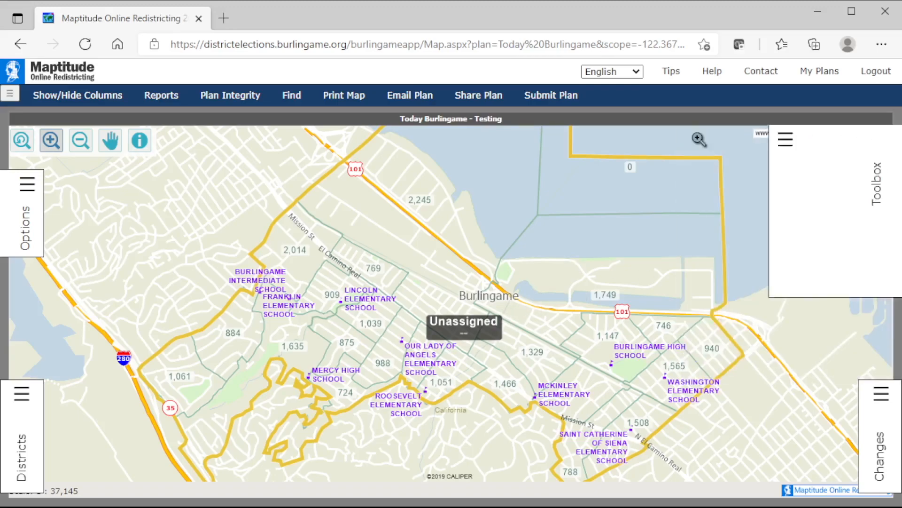
click(886, 405)
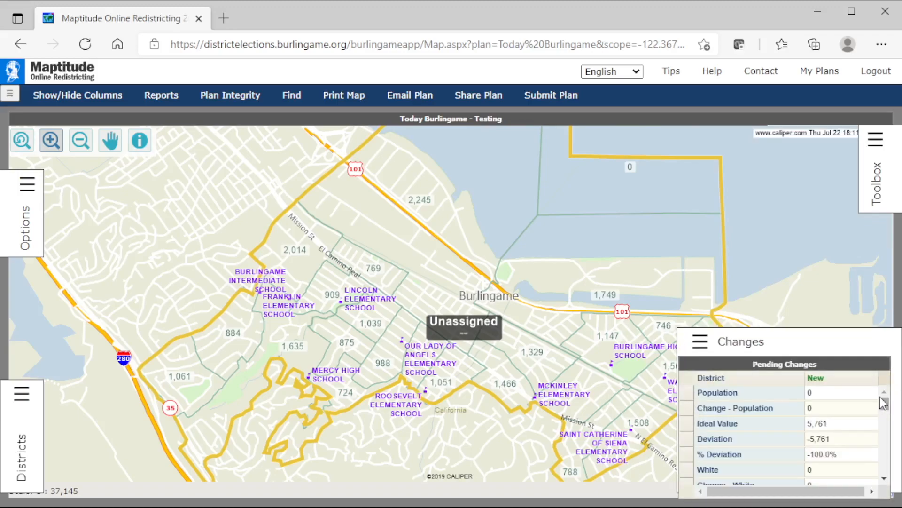
click(702, 341)
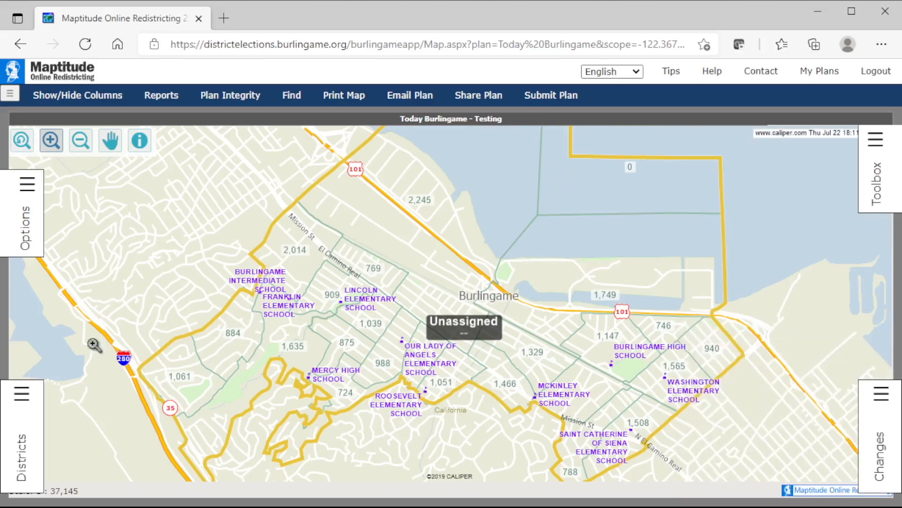
click(21, 397)
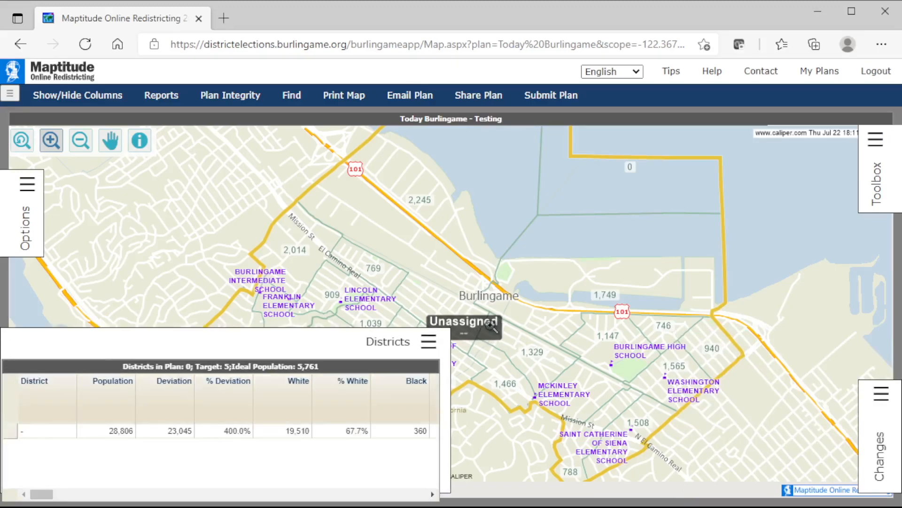
click(428, 341)
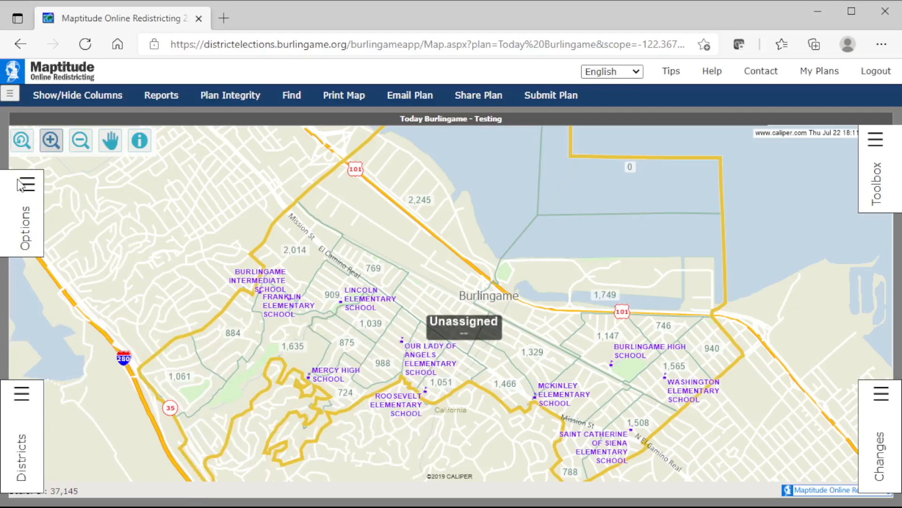
Turn the San Mateo Schools background layer off and back on
click(30, 190)
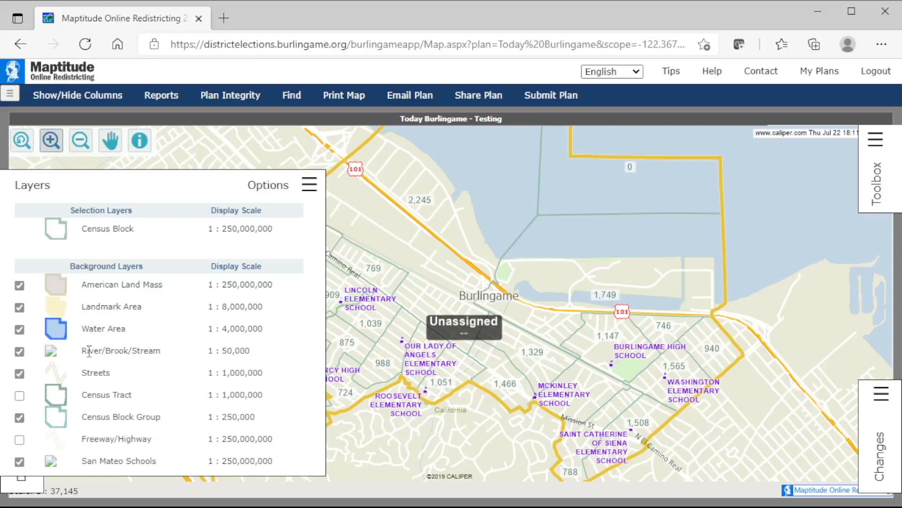
click(19, 461)
click(19, 461)
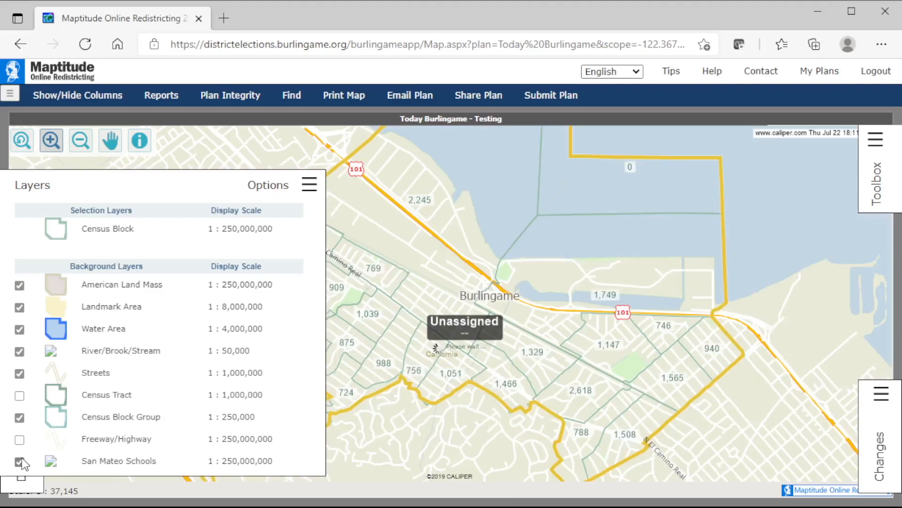
click(309, 189)
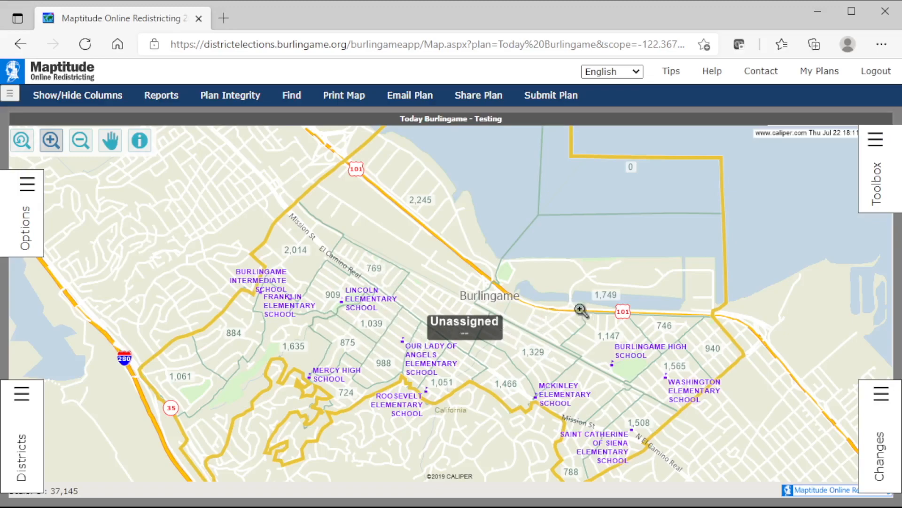
Select the census blocks around Mills Canyon Park for a new district with a circle selection
click(877, 140)
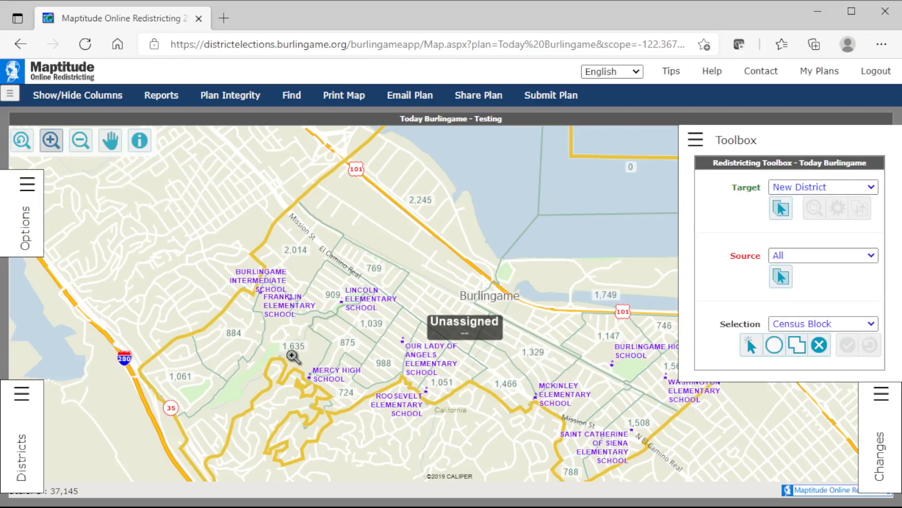
drag(207, 305, 312, 389)
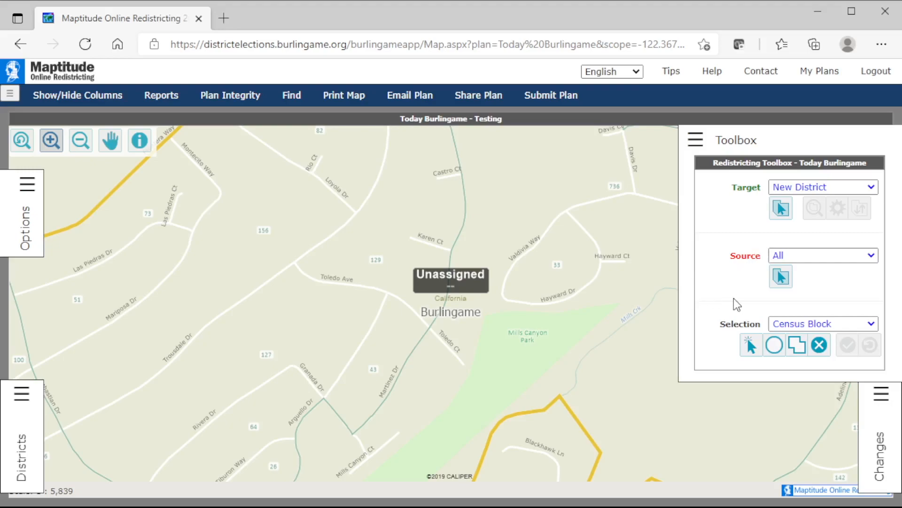
click(775, 346)
drag(291, 340, 382, 379)
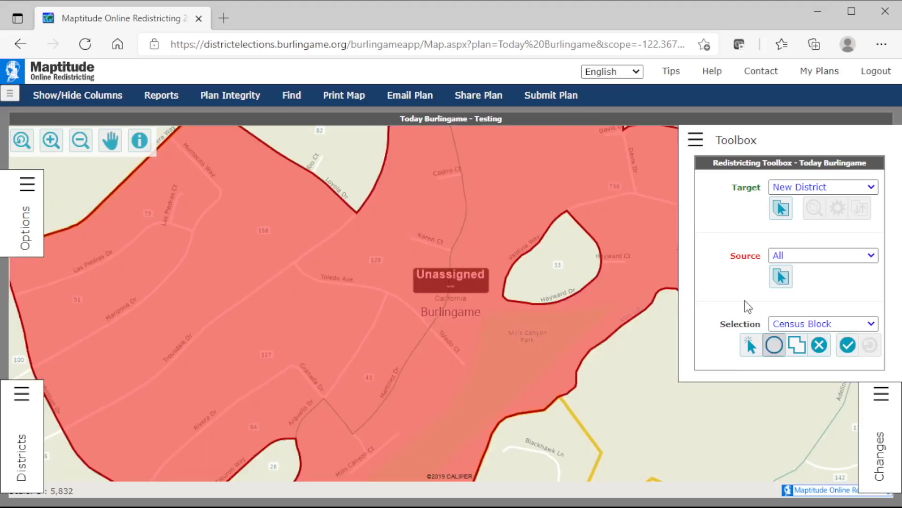
Add the two unselected census blocks at Hayward Dr and Loyola Dr to the selection individually
click(744, 346)
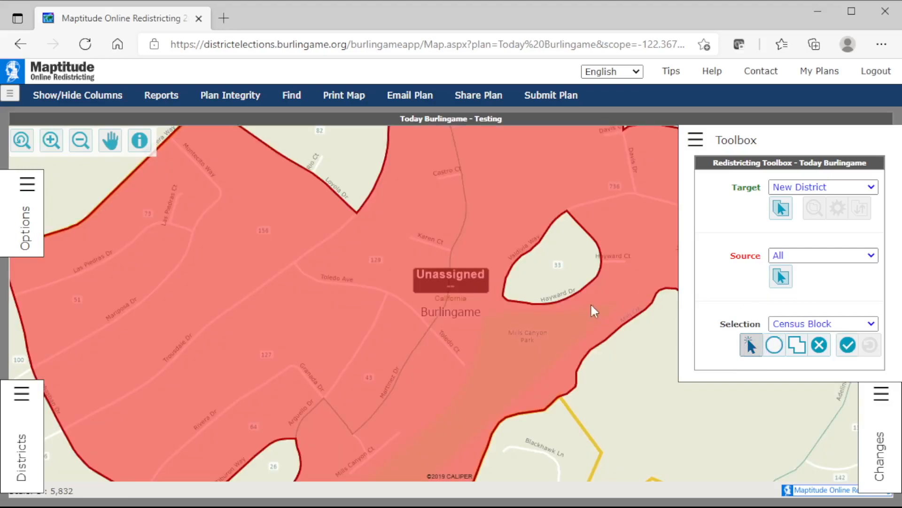
click(559, 269)
click(360, 176)
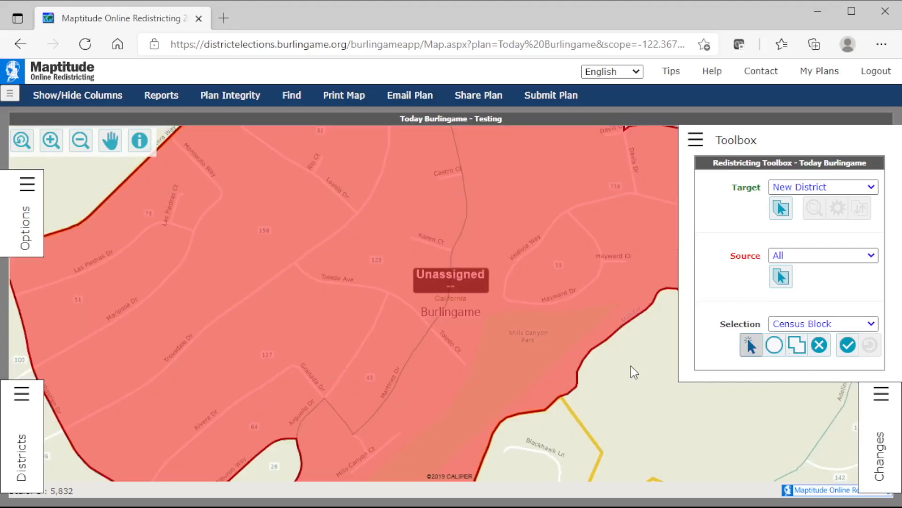
Add the census blocks around Cuernavaca Park with a polygon selection, plus the single boundary block southwest of Franklin Elementary School
scroll(436, 346, down, 5)
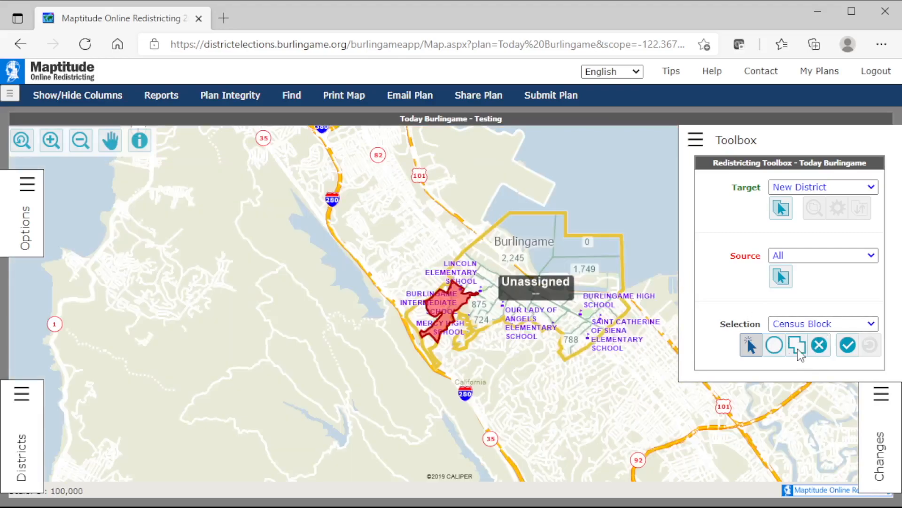
scroll(449, 308, up, 2)
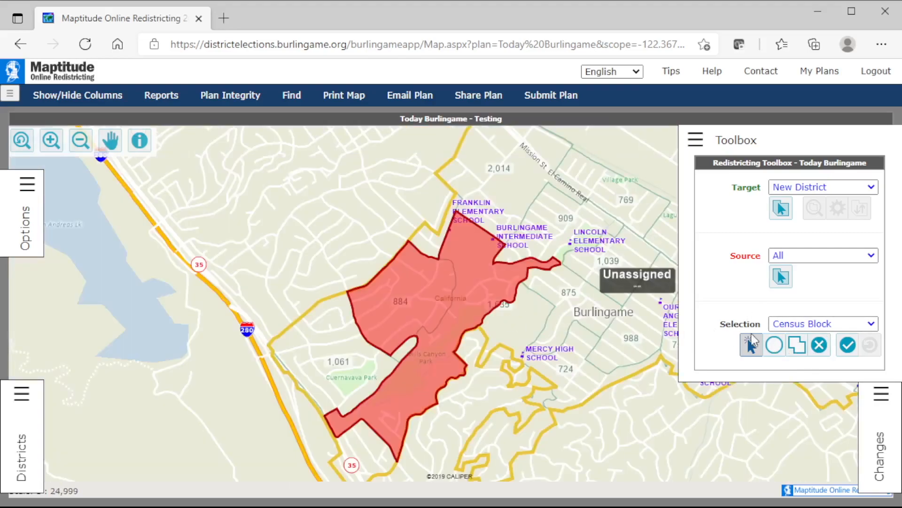
click(797, 345)
click(286, 346)
click(341, 421)
click(460, 332)
click(350, 299)
double_click(287, 347)
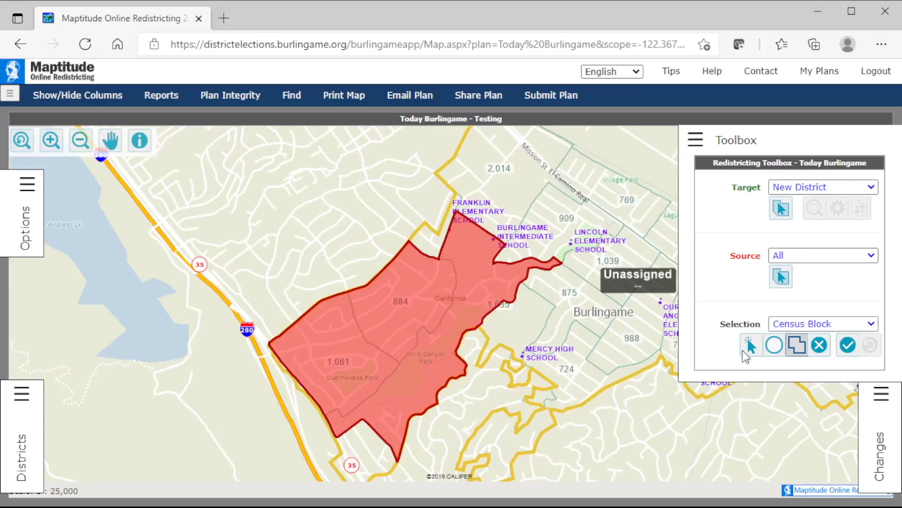
click(749, 345)
click(431, 248)
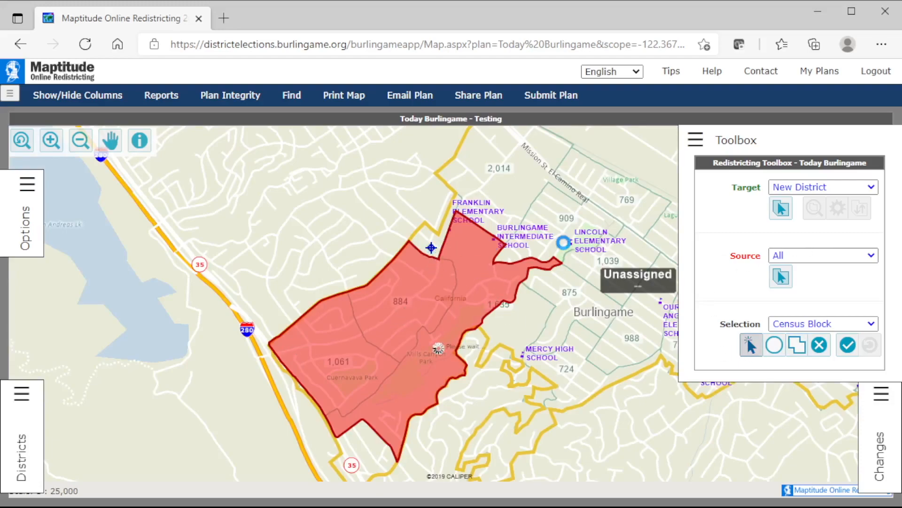
Create a new district with the ID Park from the selected census blocks, leaving its long name empty
click(848, 345)
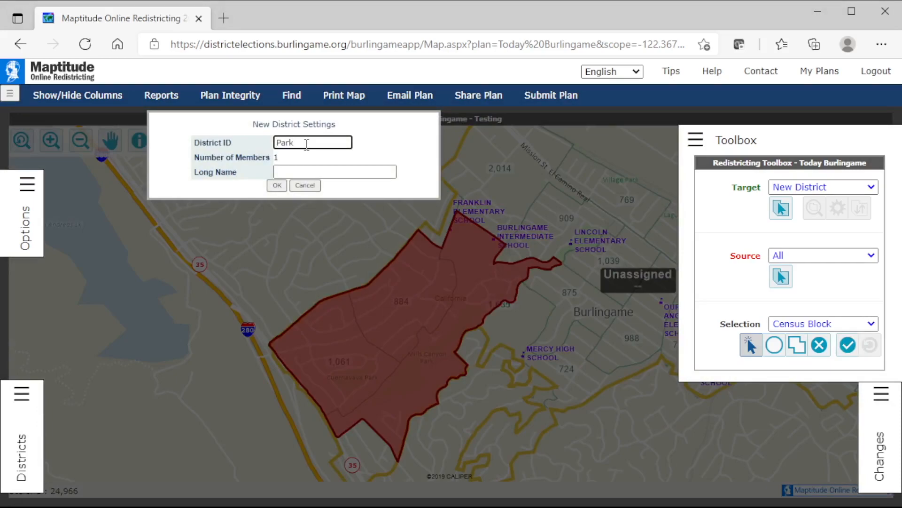
click(335, 170)
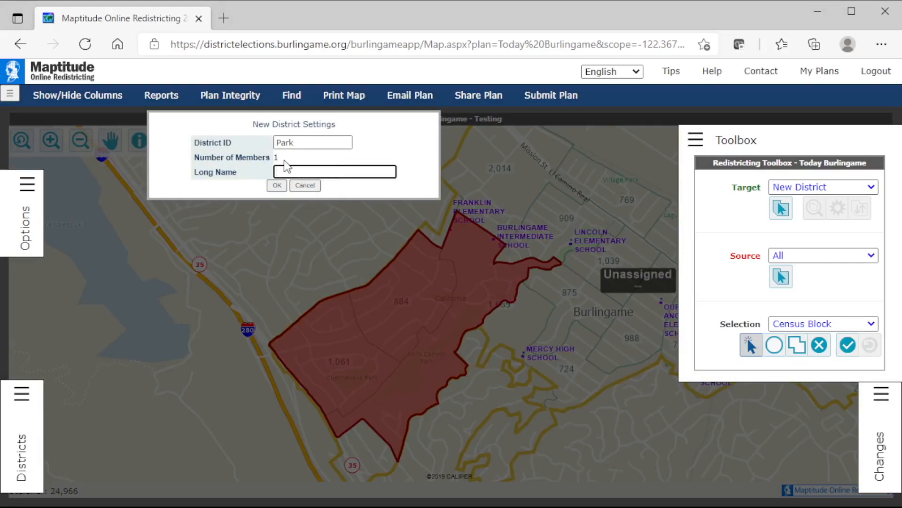
drag(311, 141, 247, 134)
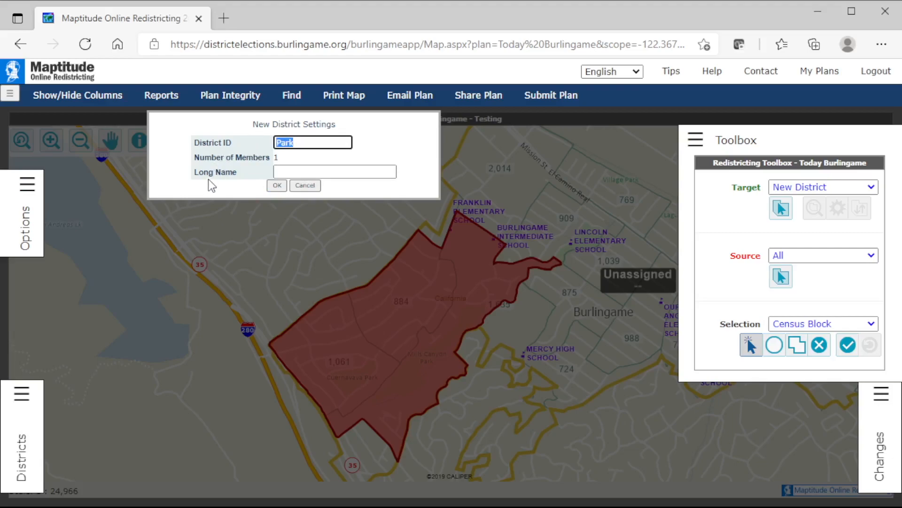
click(299, 172)
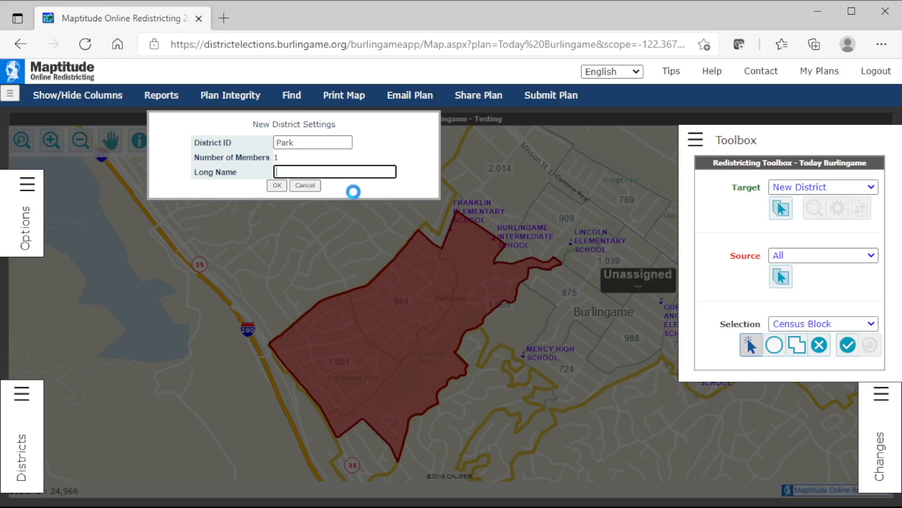
click(280, 188)
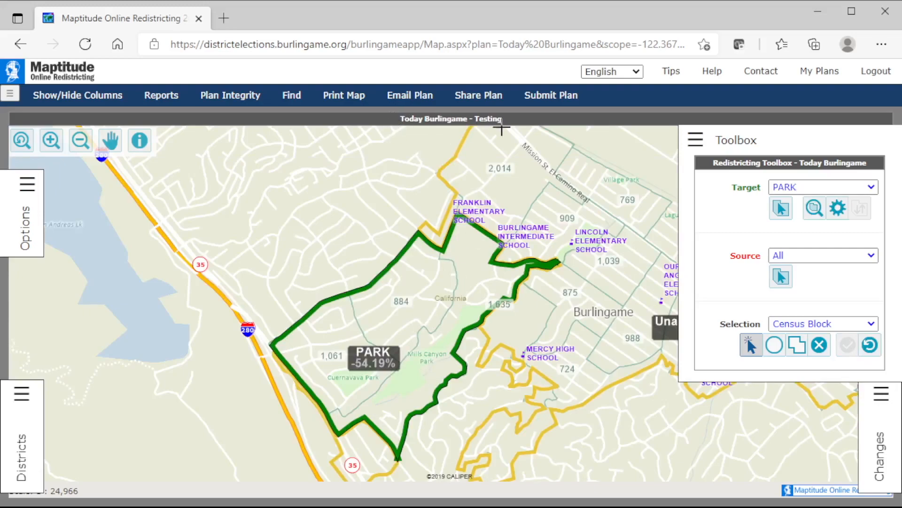
Look over the plan's email form, including its ESRI Shapefile attachment option and map preview, and close it without sending
click(408, 96)
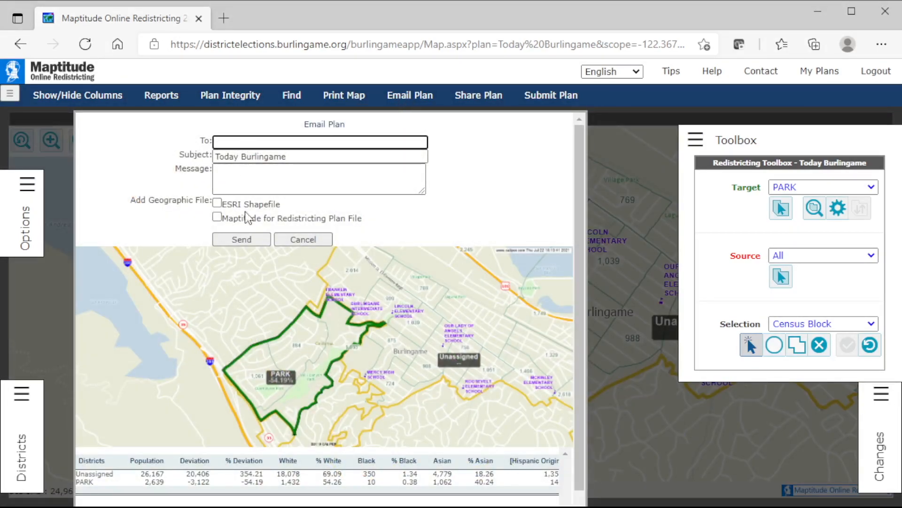
click(217, 203)
click(217, 203)
scroll(524, 444, down, 2)
scroll(492, 312, up, 2)
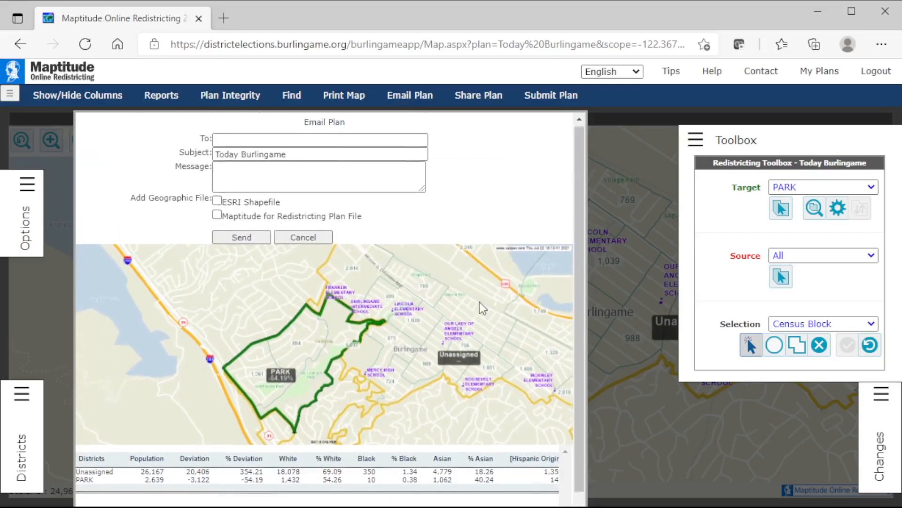
click(303, 236)
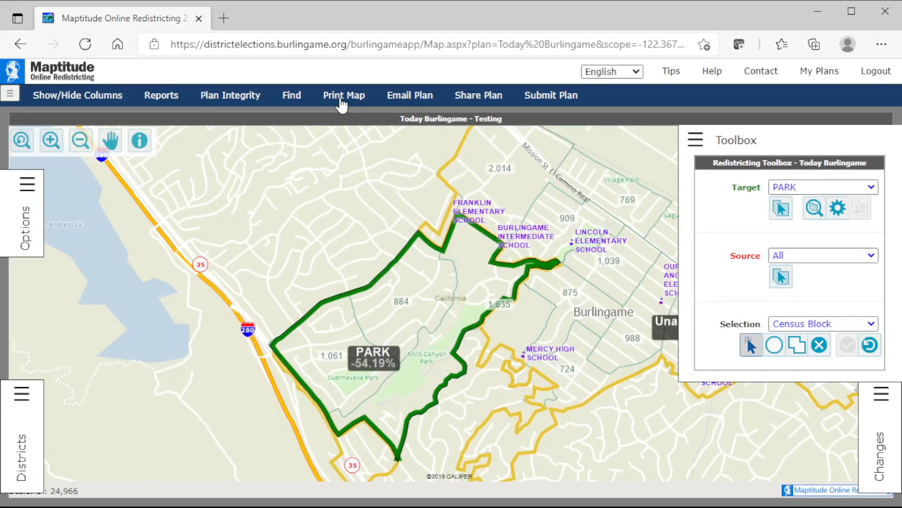
View the prompt for naming a shared plan and the contact fields of the plan submission form, leaving both without sharing or submitting
click(470, 97)
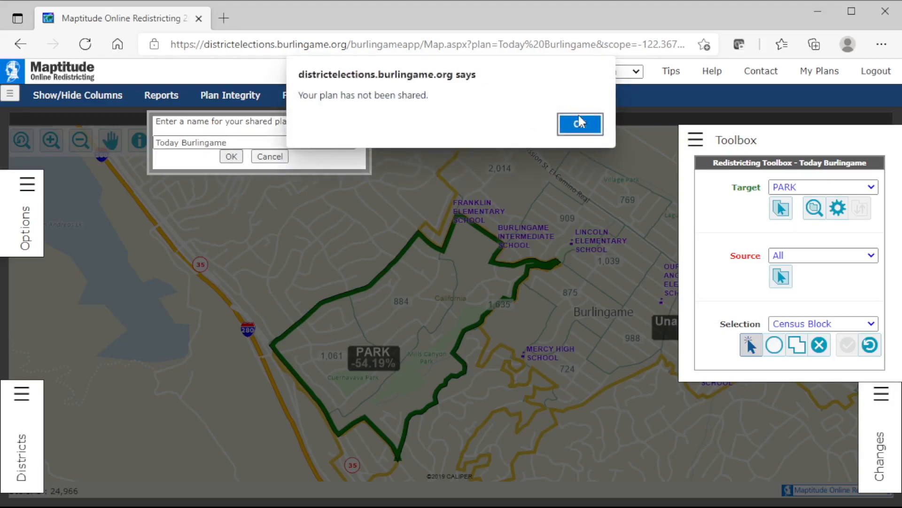
click(577, 124)
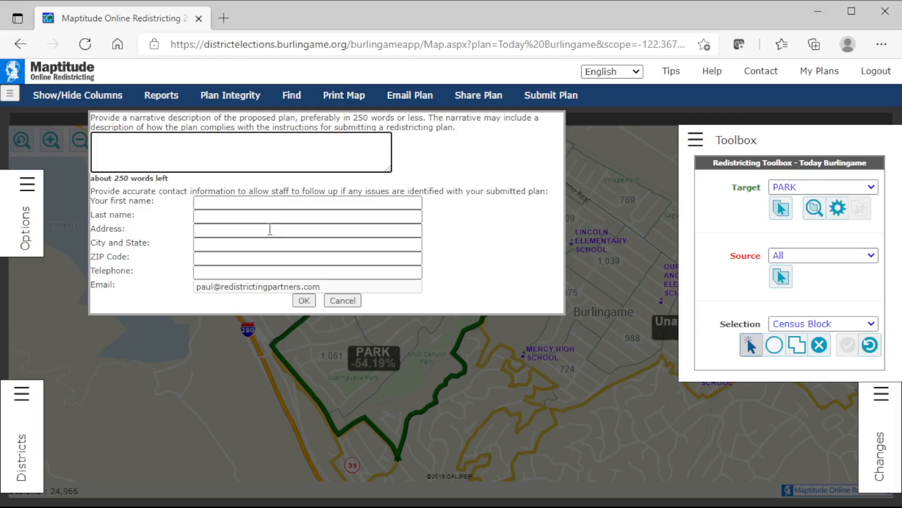
click(240, 213)
click(243, 244)
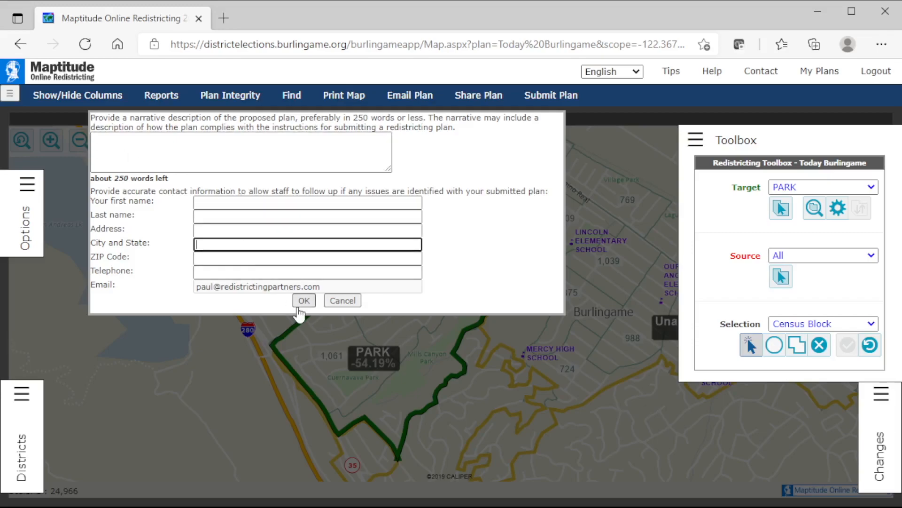
click(348, 302)
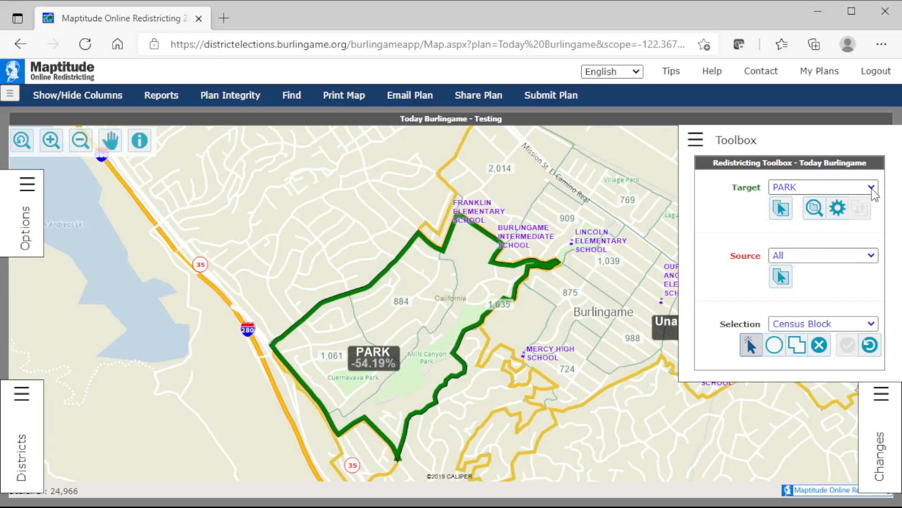
With New District as target and Unassigned as source, select the census blocks from Franklin and Lincoln Elementary Schools to Village Park, using circle selections
click(839, 209)
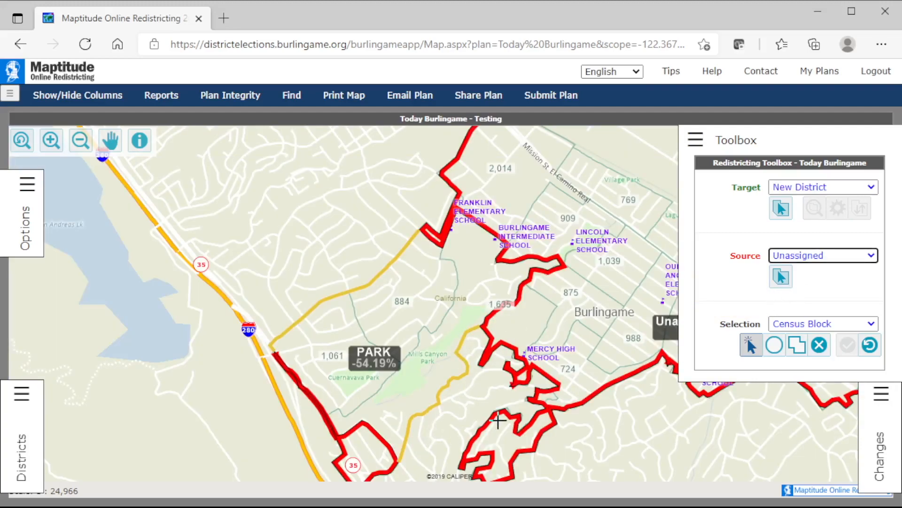
click(547, 218)
click(486, 183)
click(775, 345)
drag(502, 174, 600, 217)
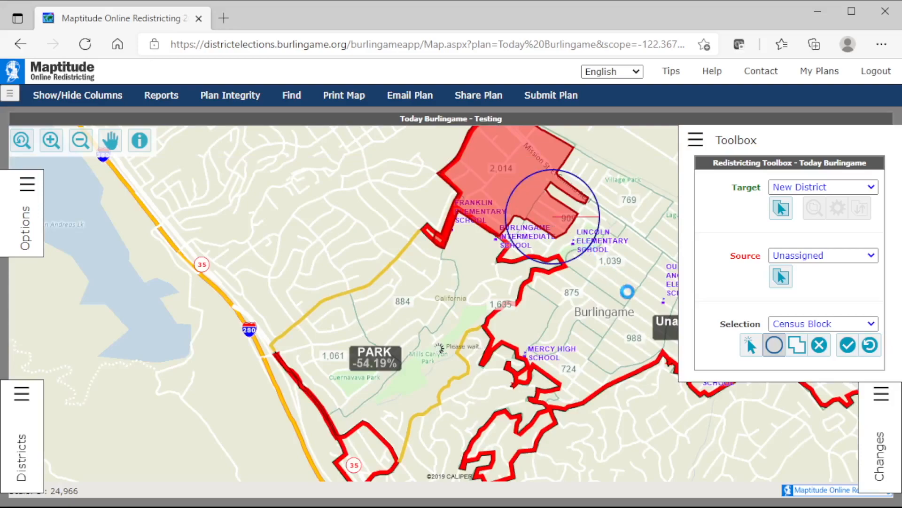
drag(567, 188, 615, 236)
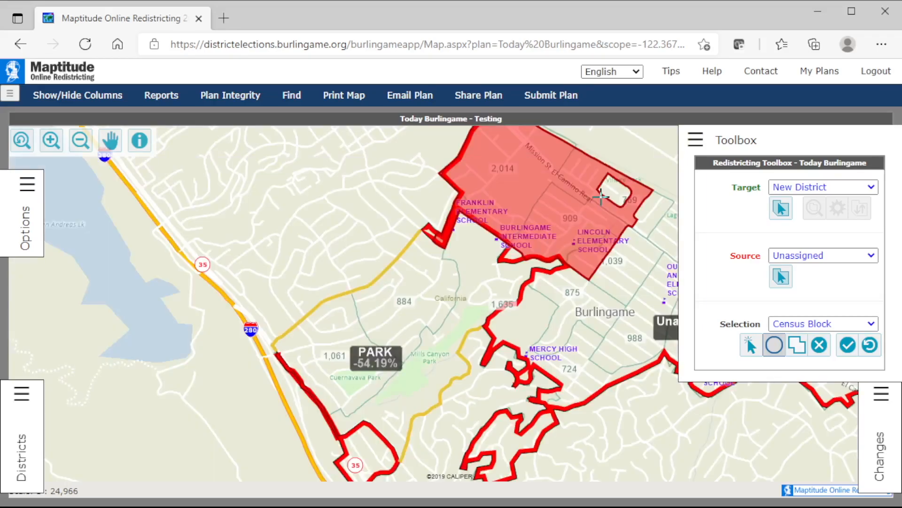
drag(601, 197, 617, 209)
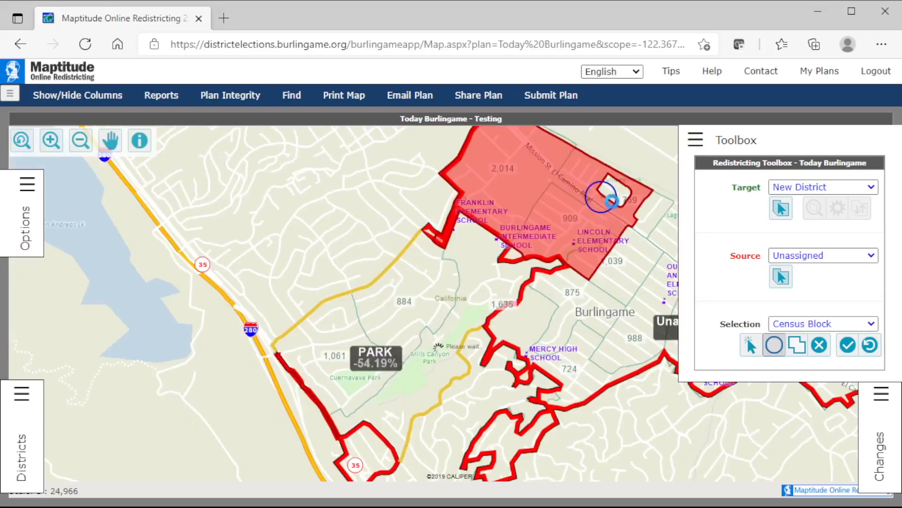
Display the pending changes and extend the circle selection south over the unassigned blocks between Lincoln Elementary School and Mercy High School
click(882, 395)
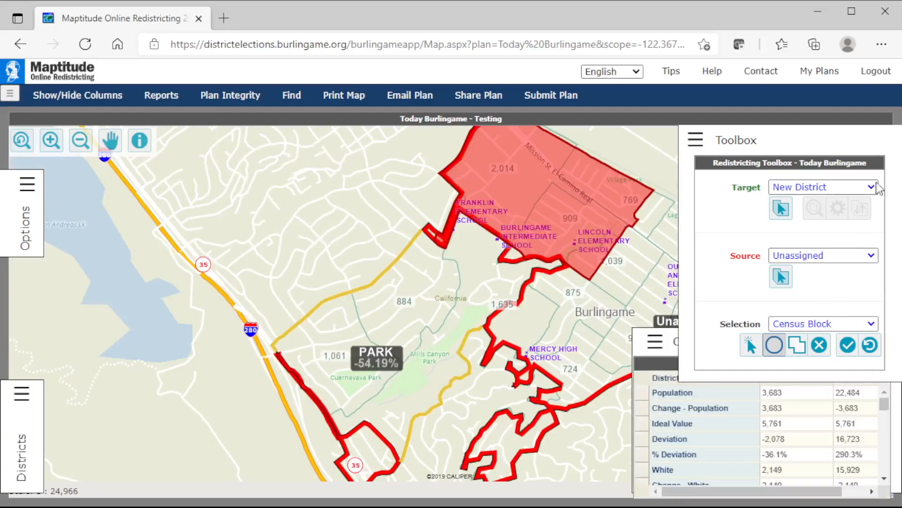
click(695, 142)
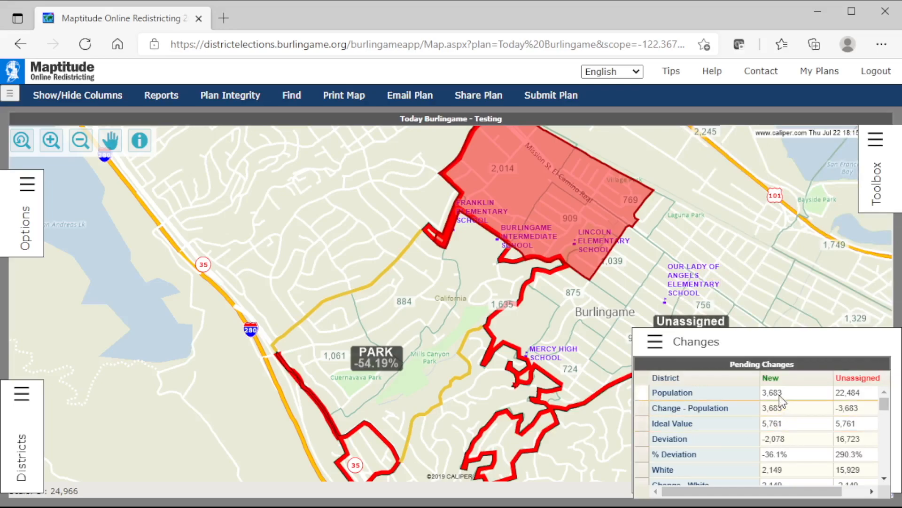
click(561, 282)
drag(544, 291, 562, 313)
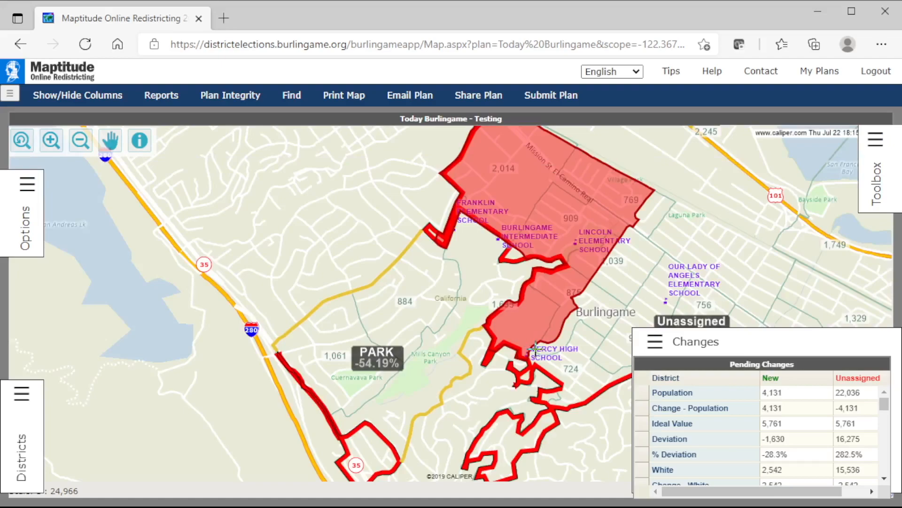
drag(548, 349, 559, 368)
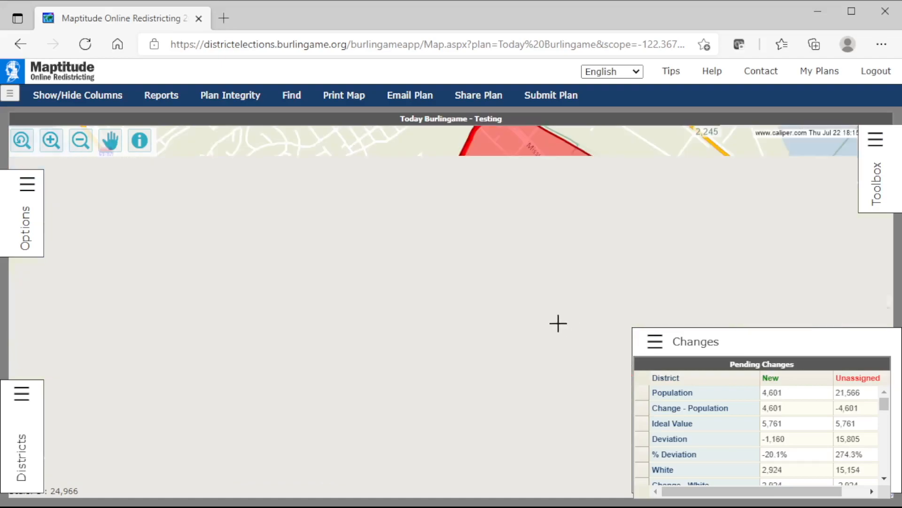
drag(573, 320, 680, 281)
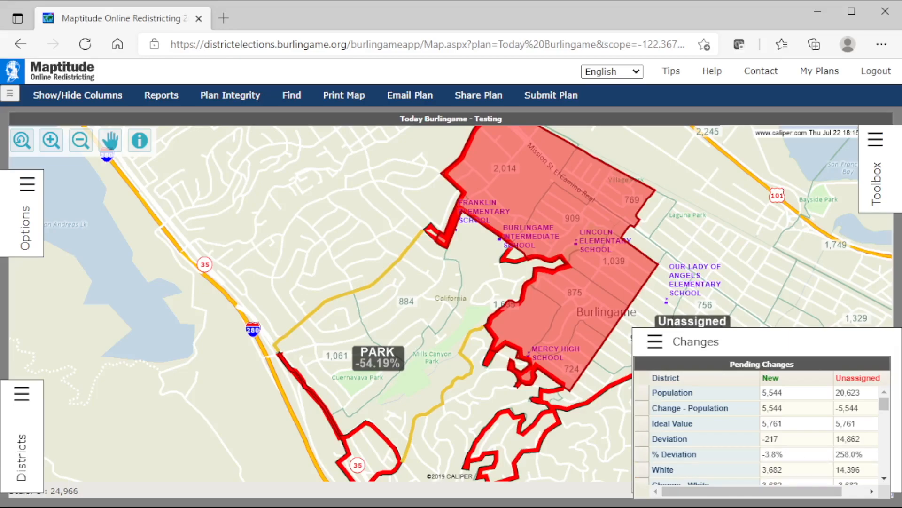
Create a new district with the ID B from the selected census blocks
click(870, 151)
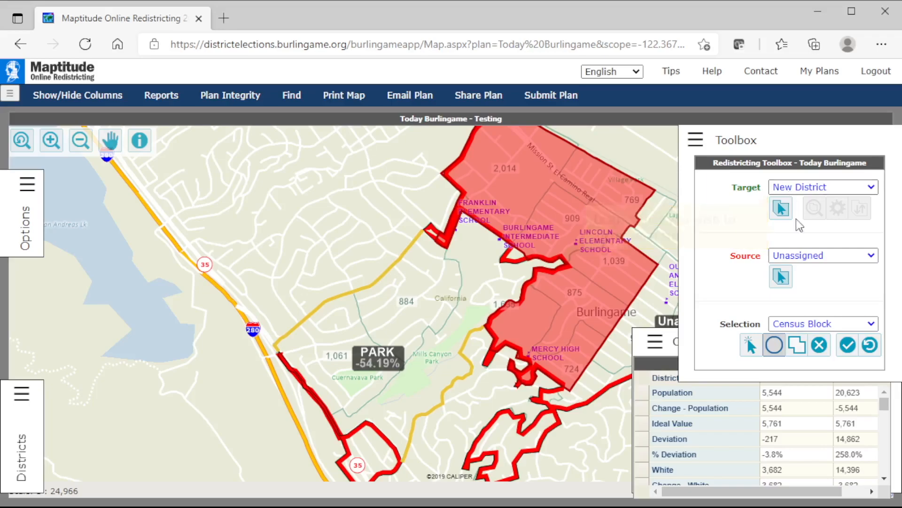
click(847, 346)
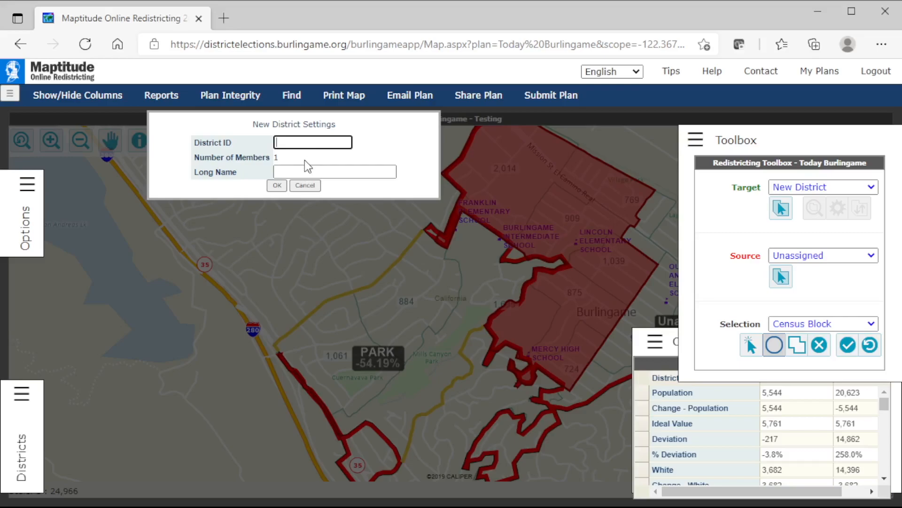
click(280, 187)
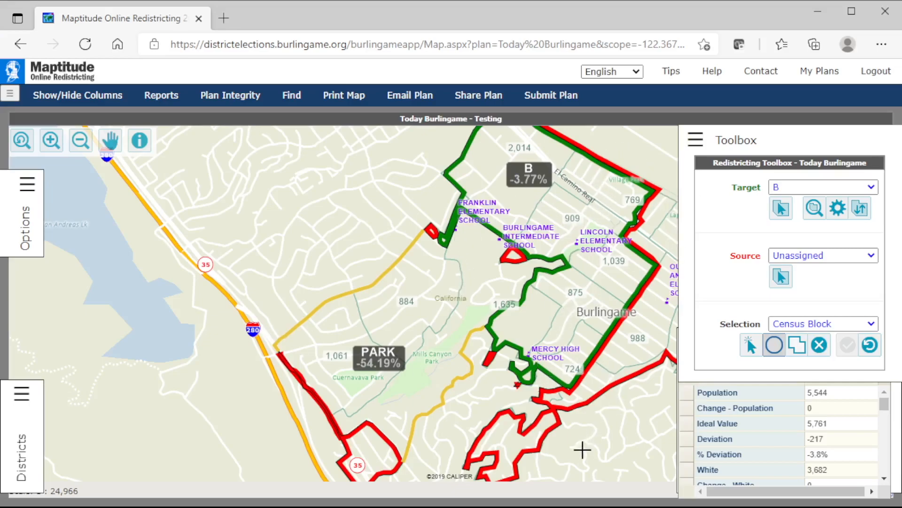
View the whole Burlingame plan area and its sharing prompt, and close the prompt without sharing the plan
click(466, 391)
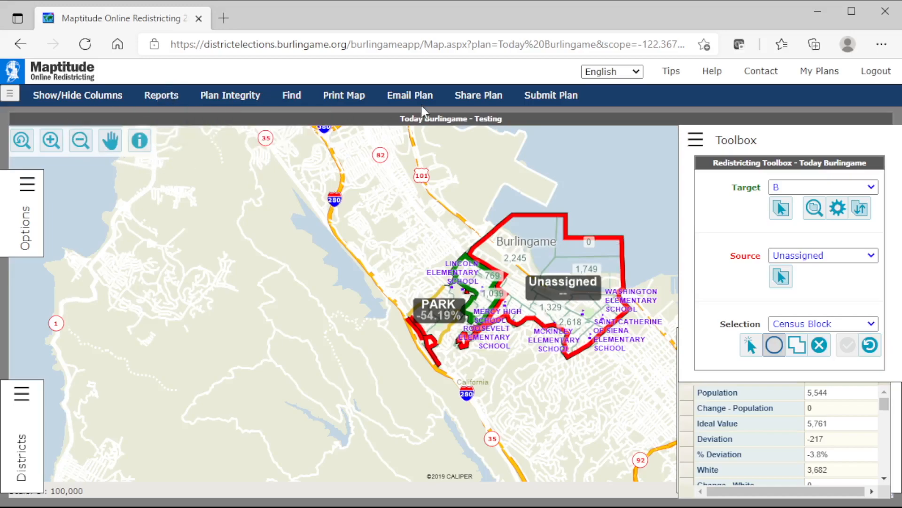
click(480, 98)
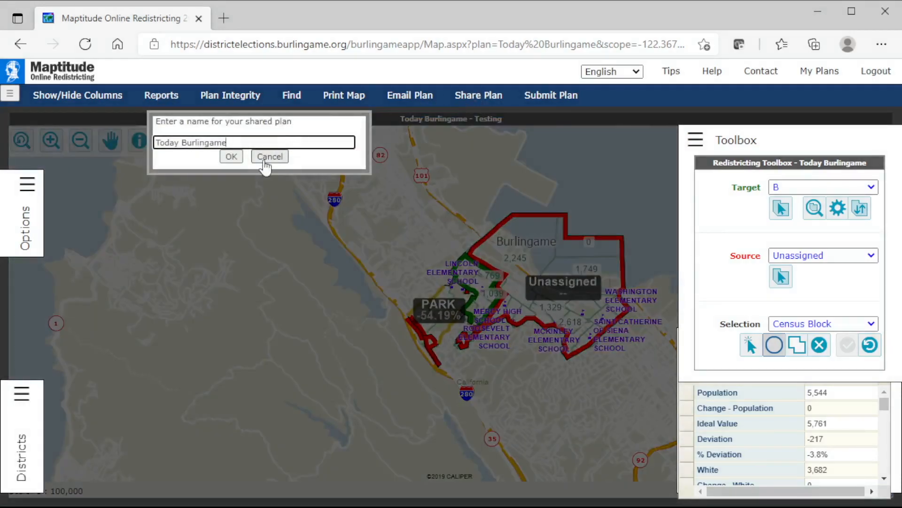
click(278, 157)
click(579, 124)
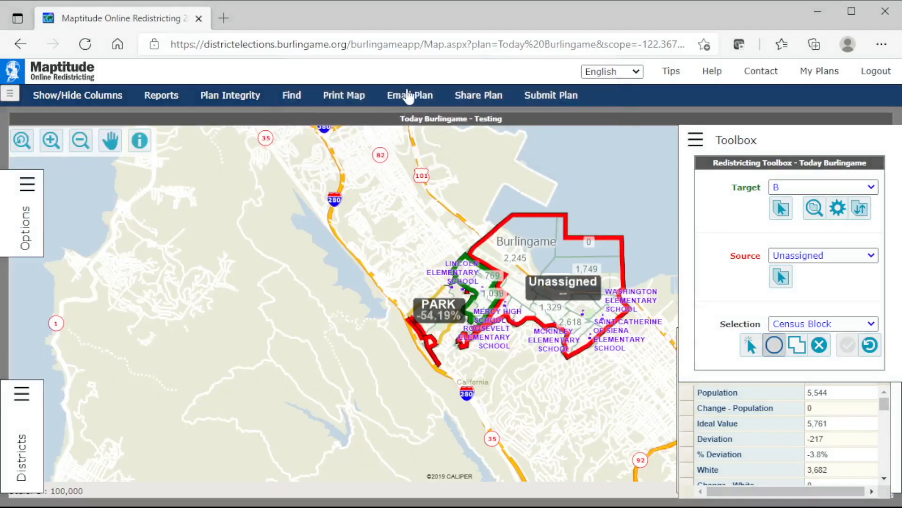
Review the updated plan map and district table in the email form, and close the form without sending
click(413, 95)
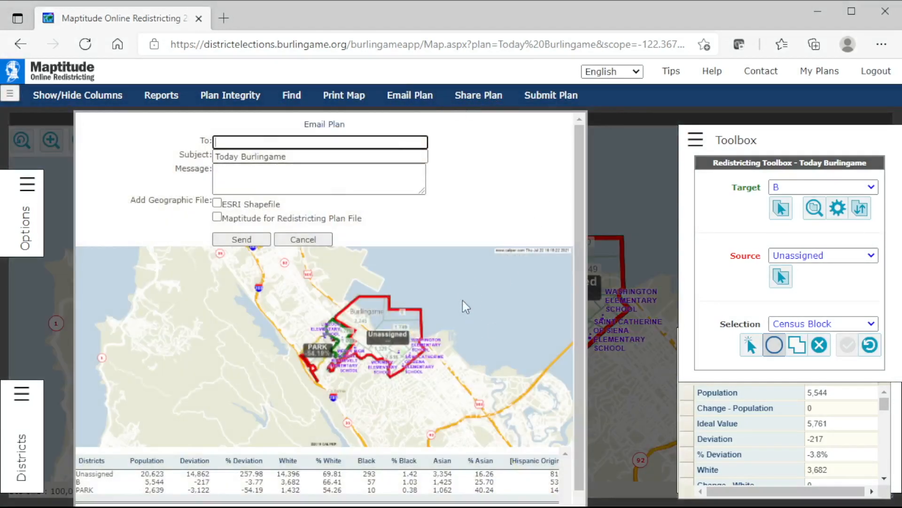
scroll(447, 439, down, 2)
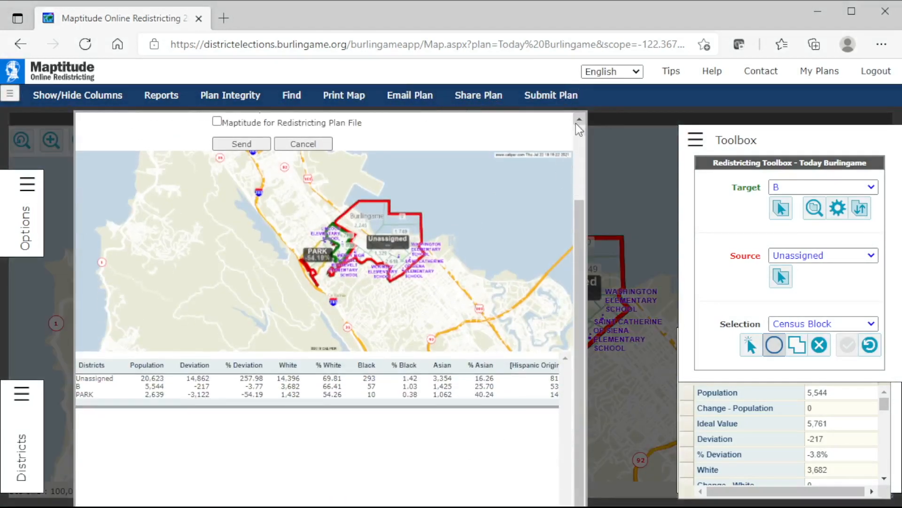
click(299, 144)
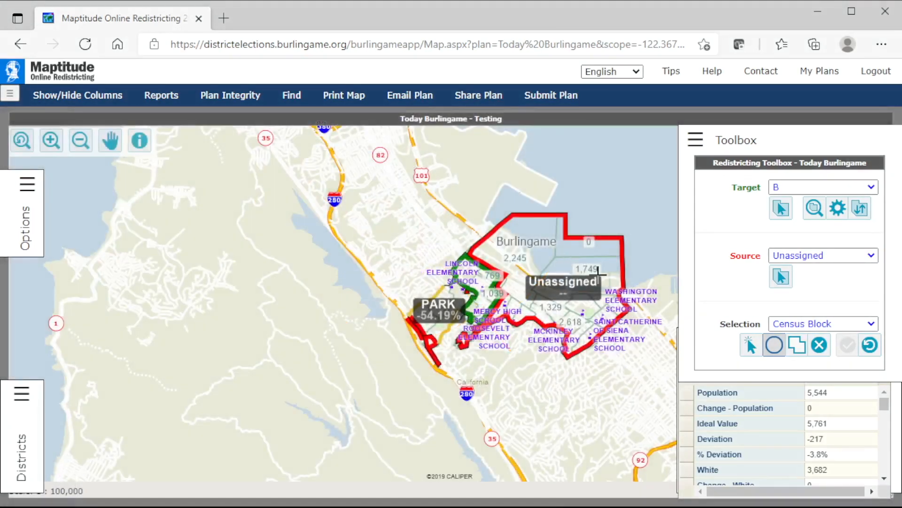